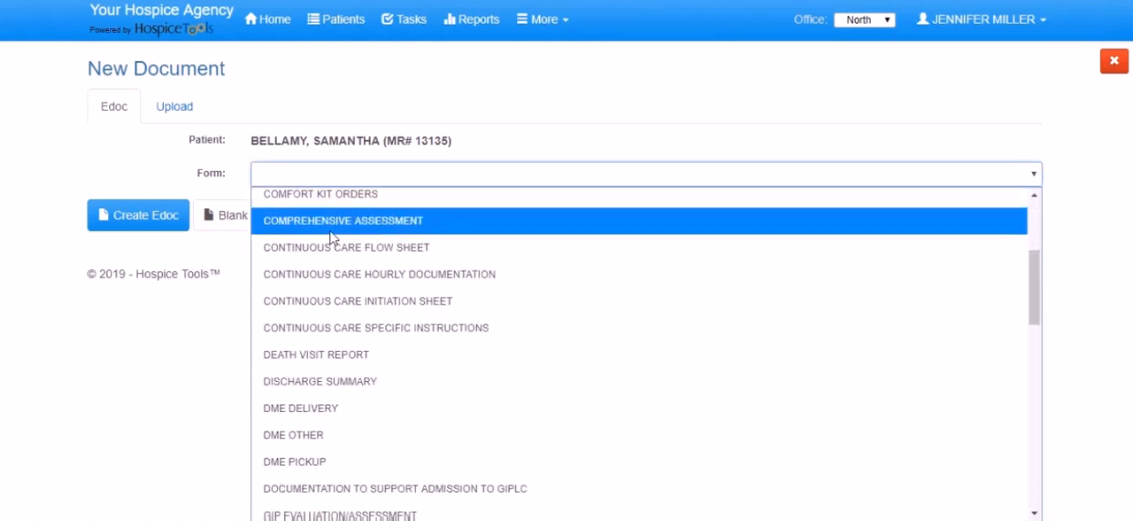
- Create a Psychosocial Assessment electronic document for the patient and view the form's list of pages
{"action": "scroll", "coordinate": [346, 263], "scroll_direction": "down", "scroll_amount": 3}
{"action": "scroll", "coordinate": [346, 268], "scroll_direction": "down", "scroll_amount": 1}
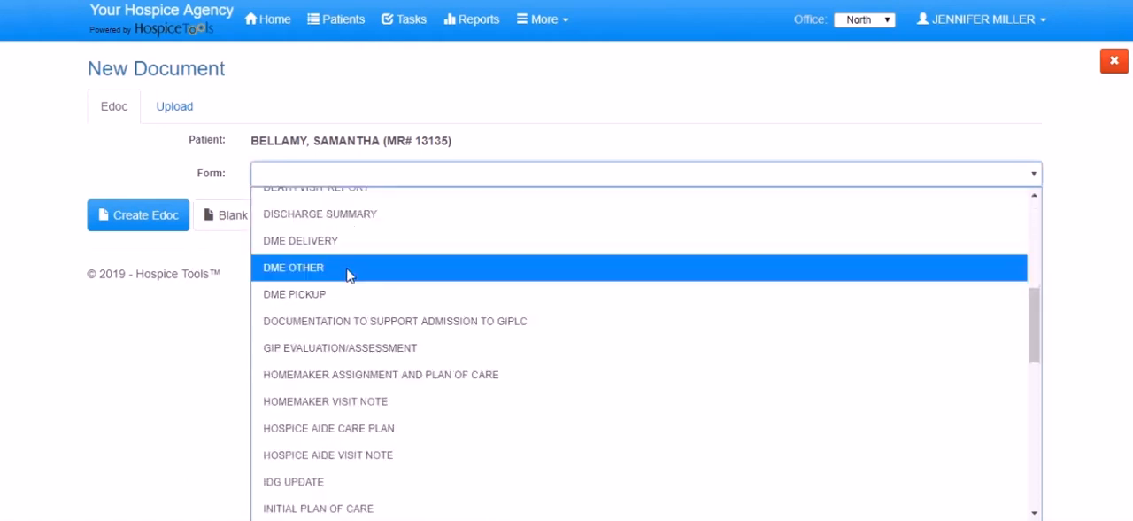
{"action": "scroll", "coordinate": [349, 274], "scroll_direction": "down", "scroll_amount": 3}
{"action": "scroll", "coordinate": [354, 281], "scroll_direction": "down", "scroll_amount": 1}
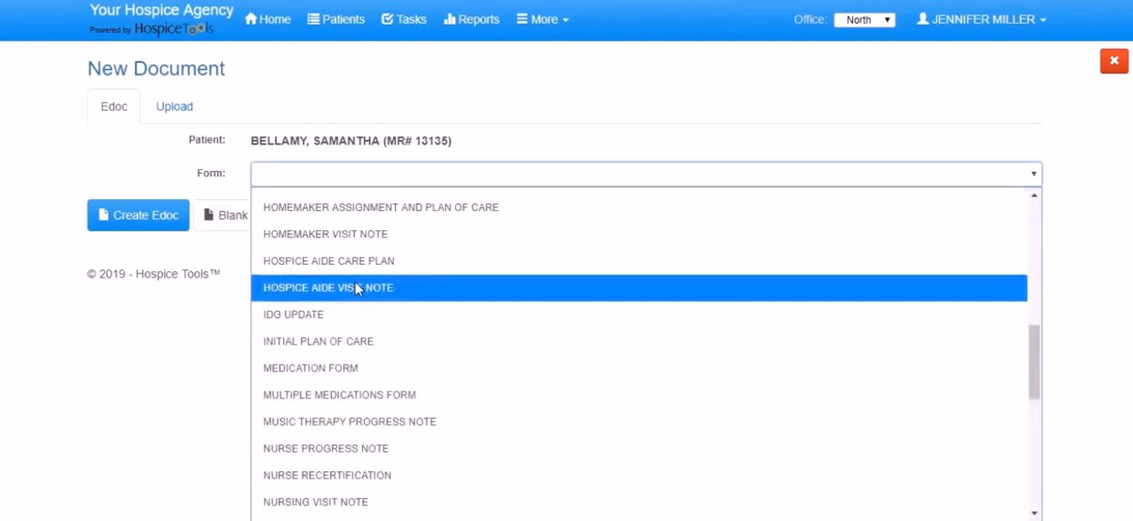
{"action": "scroll", "coordinate": [355, 285], "scroll_direction": "down", "scroll_amount": 4}
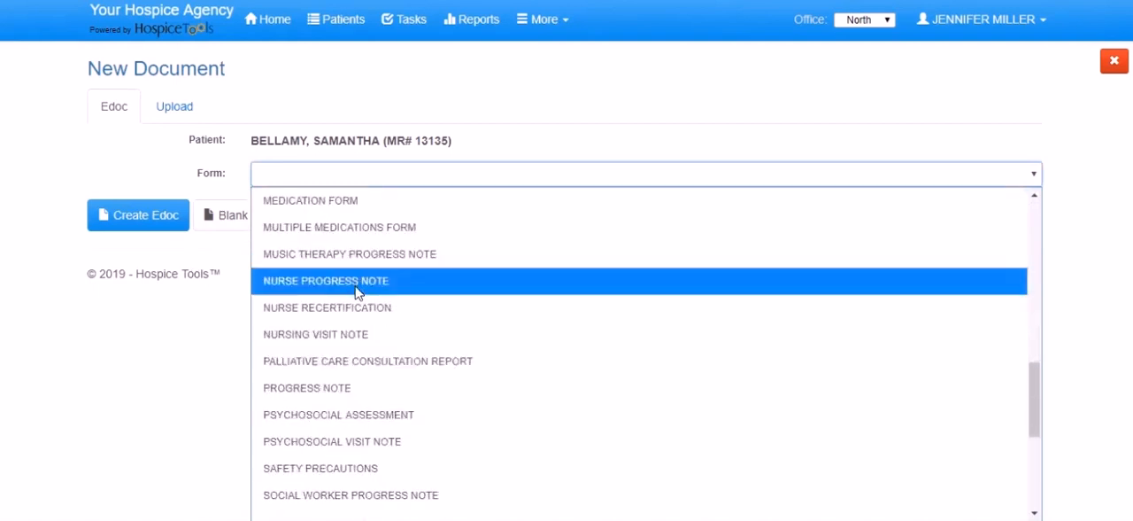
{"action": "left_click", "coordinate": [362, 414]}
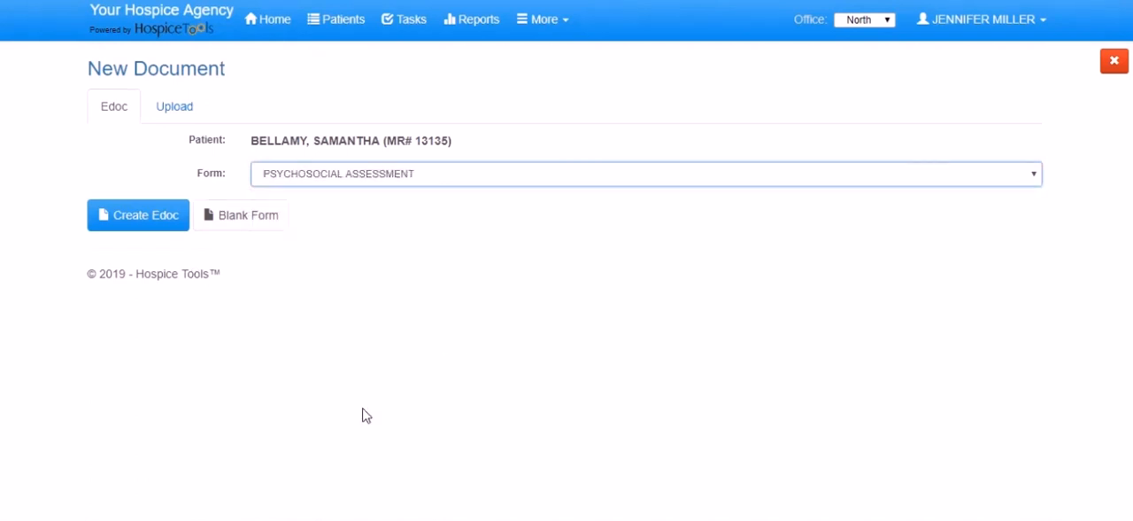
{"action": "left_click", "coordinate": [152, 228]}
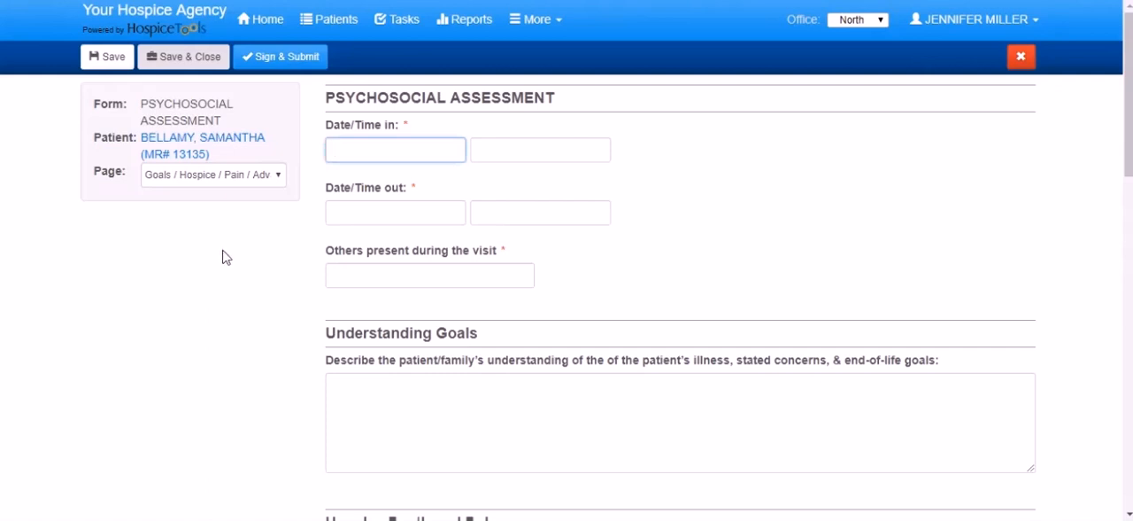
{"action": "left_click", "coordinate": [254, 176]}
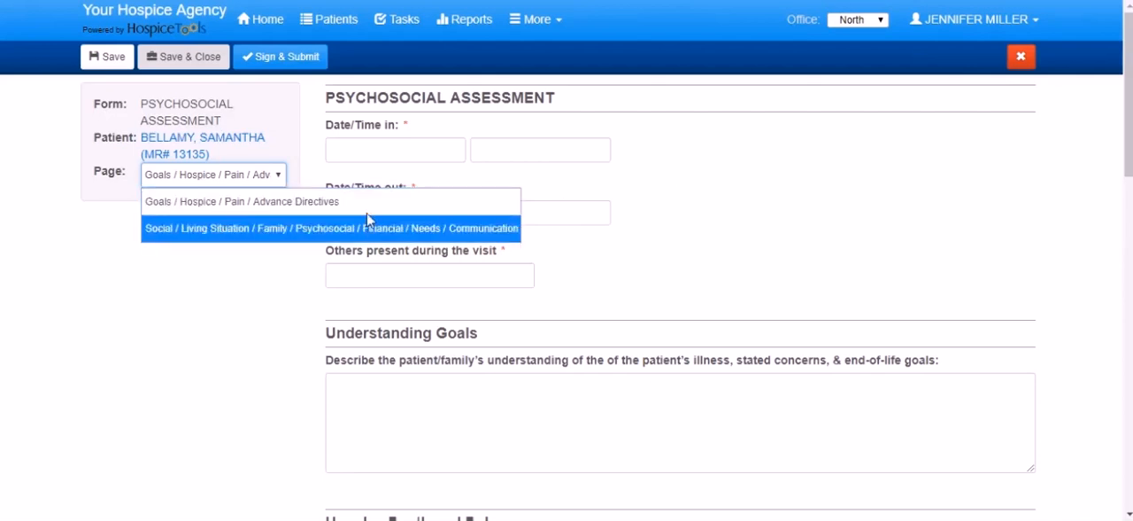
{"action": "left_click", "coordinate": [686, 176]}
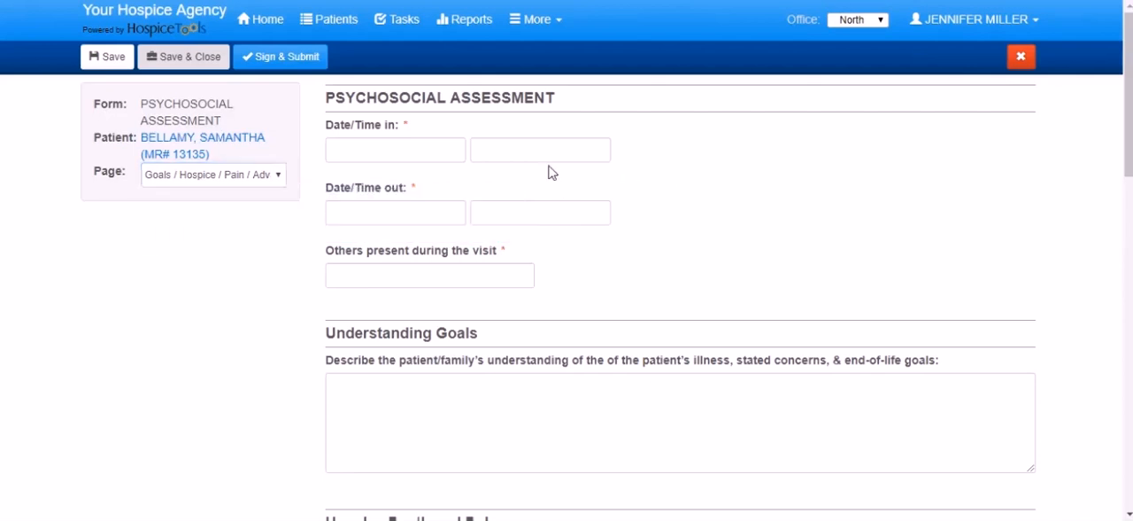
- Set the visit's date and time in to 02/25/2019 10:30am and date and time out to 02/25/2019 11:30am
{"action": "left_click", "coordinate": [397, 147]}
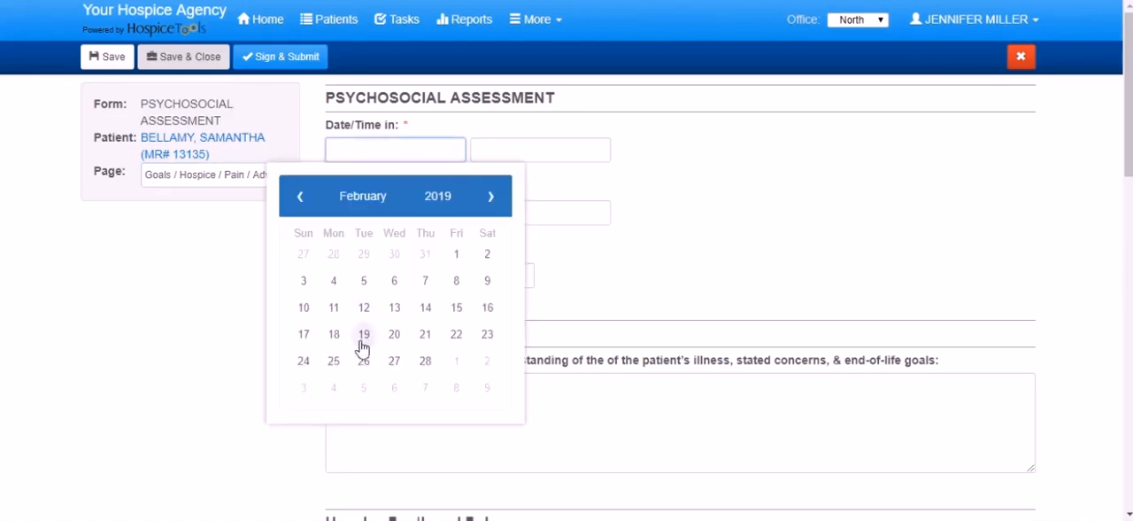
{"action": "left_click", "coordinate": [333, 361]}
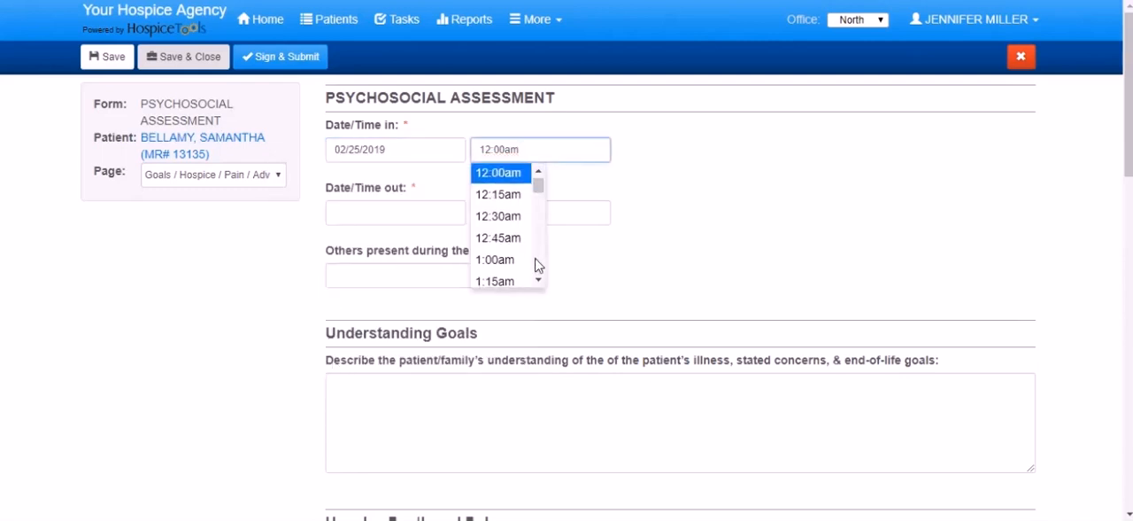
{"action": "scroll", "coordinate": [537, 265], "scroll_direction": "down", "scroll_amount": 13}
{"action": "left_click", "coordinate": [513, 222]}
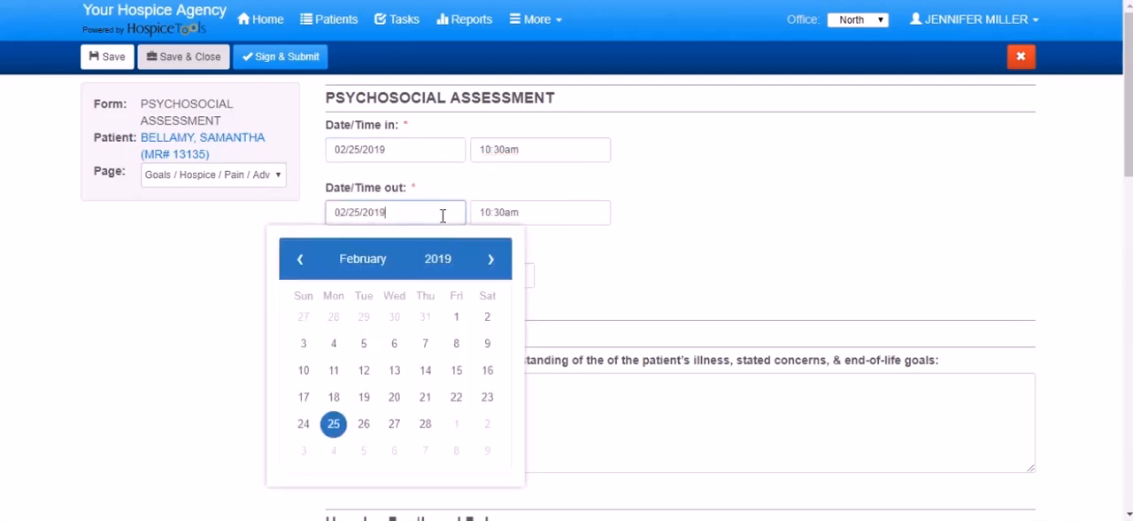
{"action": "left_click", "coordinate": [333, 423]}
{"action": "left_click", "coordinate": [516, 345]}
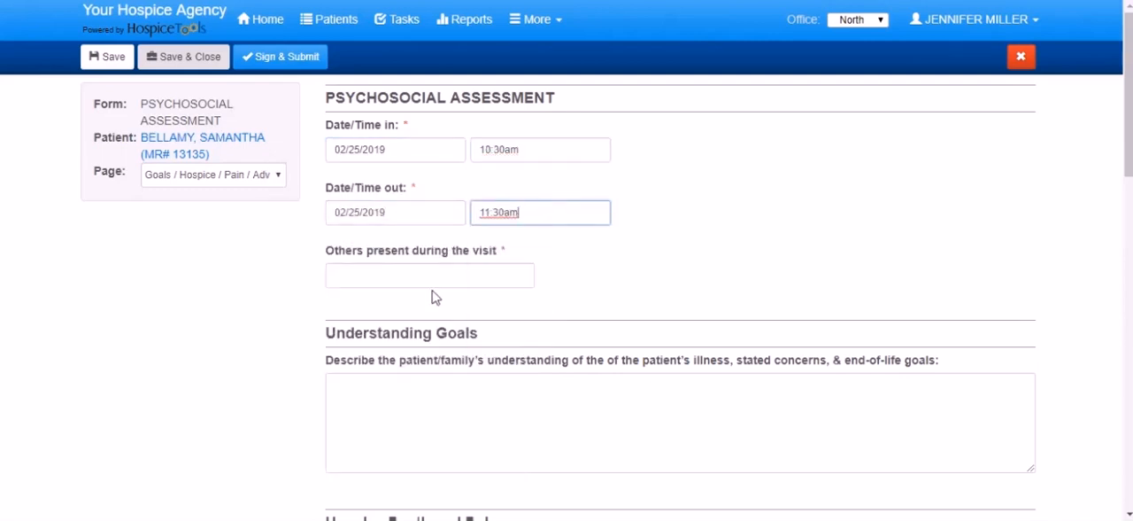
- Enter the patient's son, with his first name, as the other person present during the visit
{"action": "left_click", "coordinate": [425, 273]}
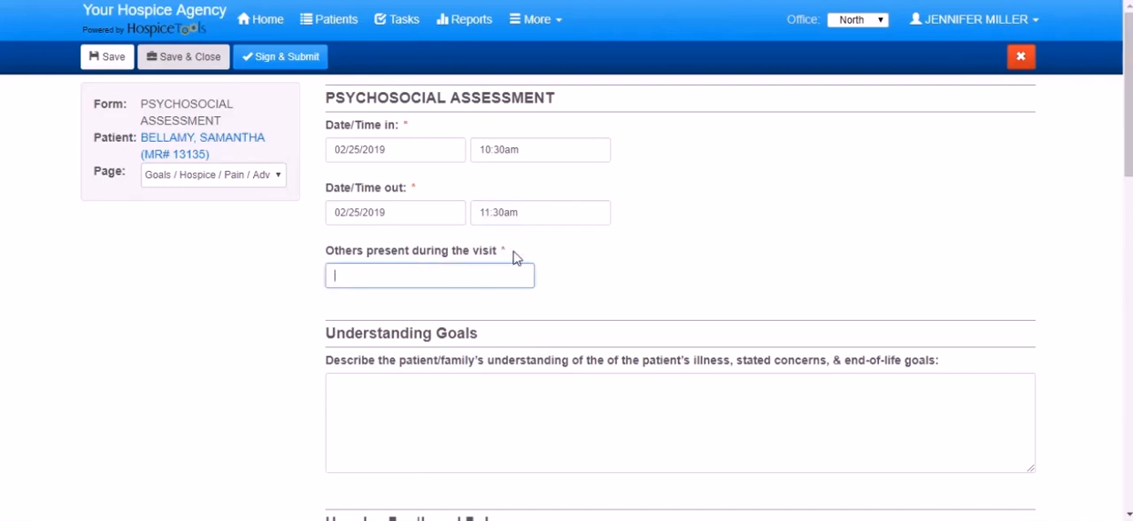
{"action": "type", "text": "SON JIM"}
- Review the goals, hospice, pain and advance directives sections, and advance to the assessment's second page, saving the changes
{"action": "scroll", "coordinate": [470, 328], "scroll_direction": "down", "scroll_amount": 2}
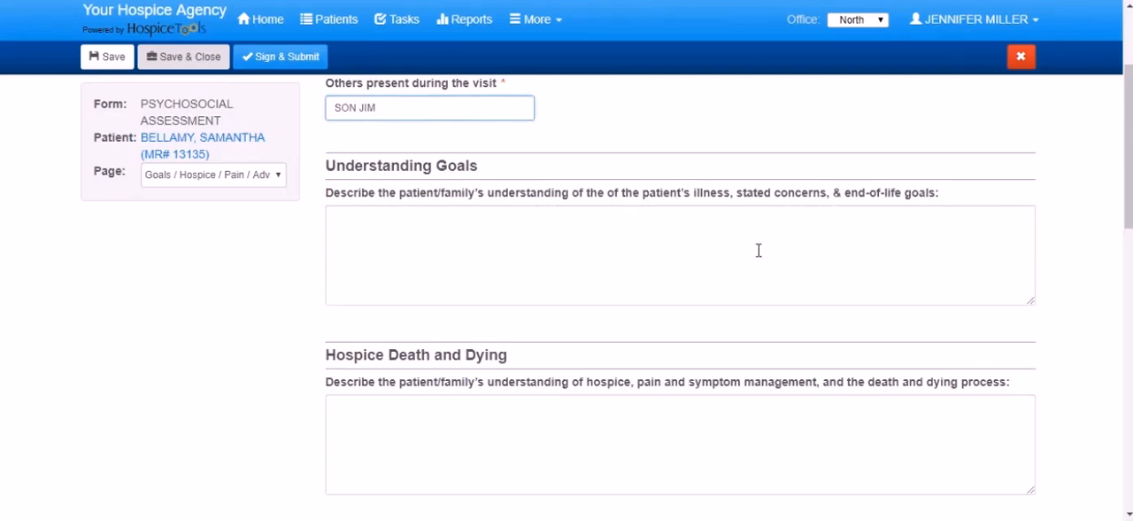
{"action": "scroll", "coordinate": [569, 316], "scroll_direction": "down", "scroll_amount": 1}
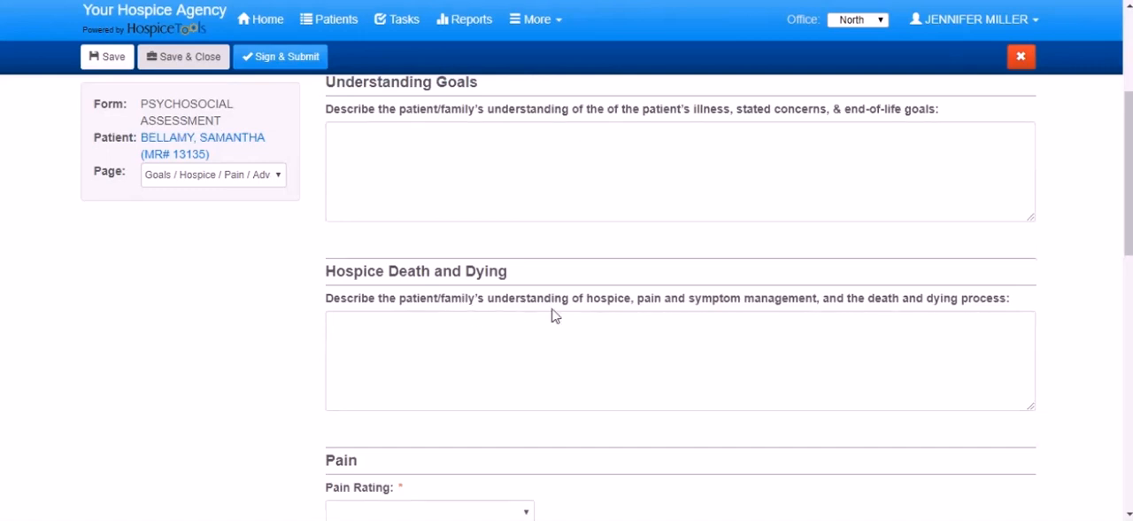
{"action": "scroll", "coordinate": [678, 315], "scroll_direction": "down", "scroll_amount": 1}
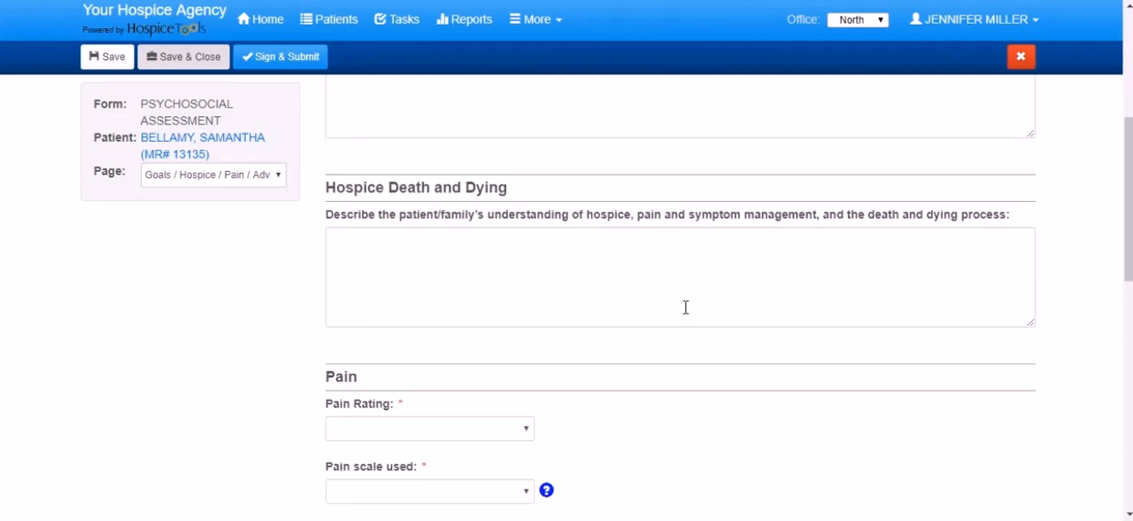
{"action": "scroll", "coordinate": [685, 307], "scroll_direction": "down", "scroll_amount": 2}
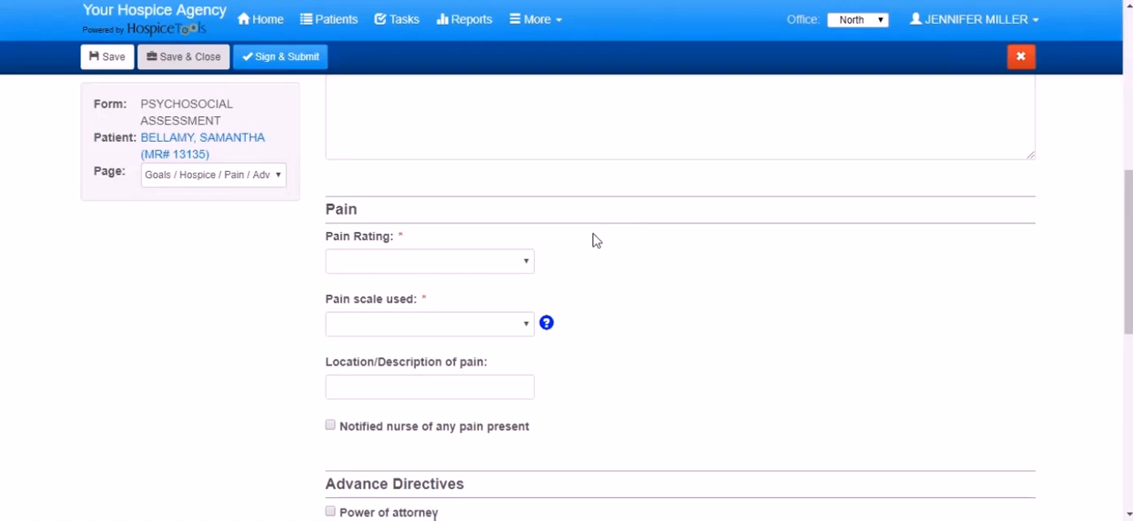
{"action": "scroll", "coordinate": [595, 234], "scroll_direction": "down", "scroll_amount": 2}
{"action": "scroll", "coordinate": [595, 234], "scroll_direction": "down", "scroll_amount": 1}
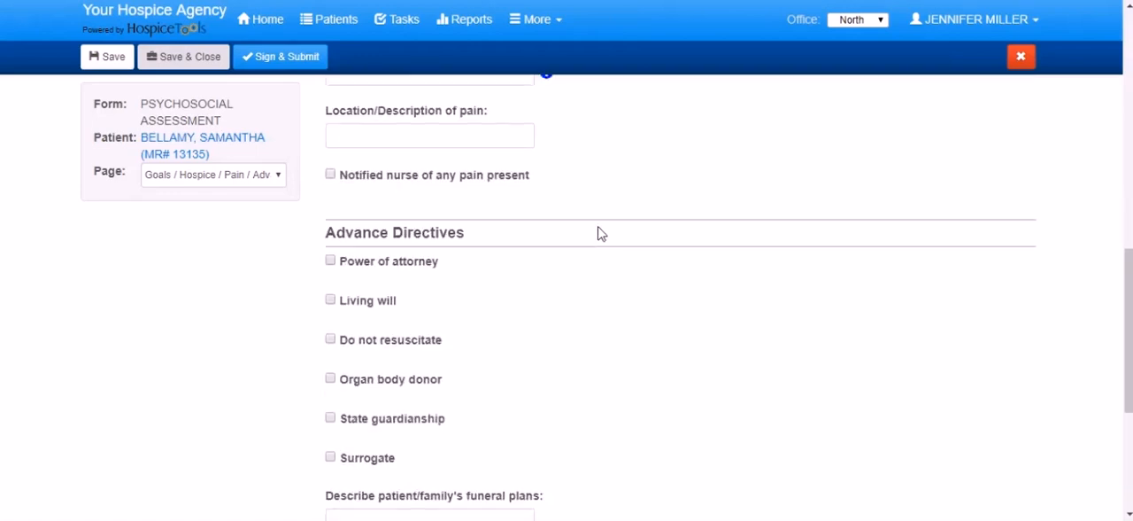
{"action": "scroll", "coordinate": [598, 233], "scroll_direction": "down", "scroll_amount": 4}
{"action": "left_click", "coordinate": [511, 218]}
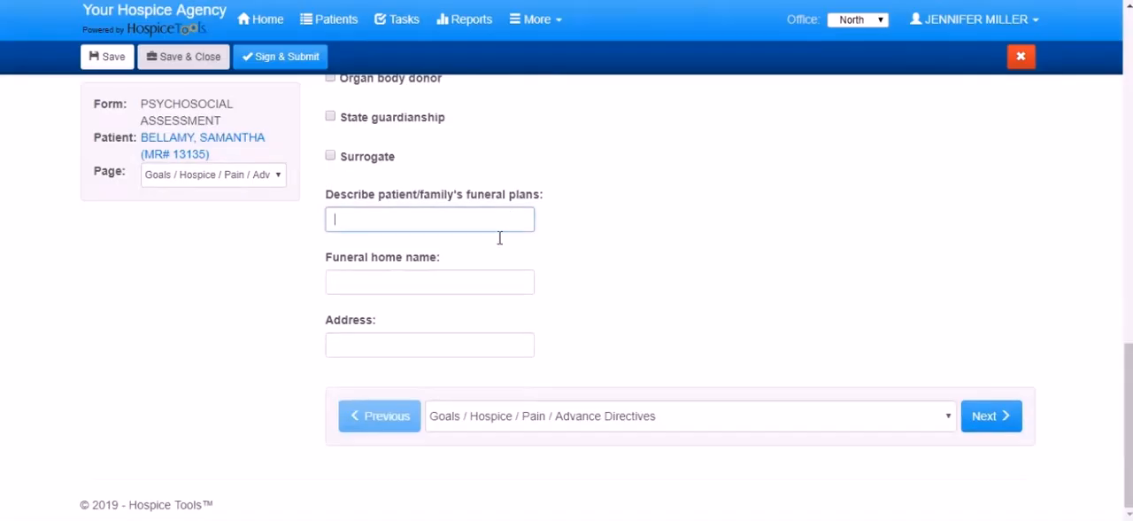
{"action": "left_click", "coordinate": [985, 416]}
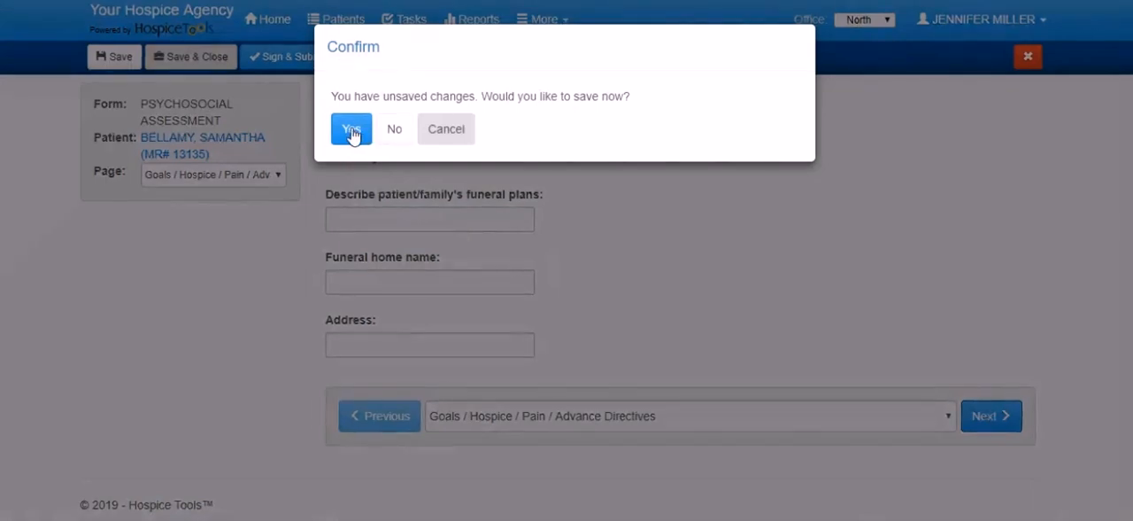
{"action": "left_click", "coordinate": [351, 130]}
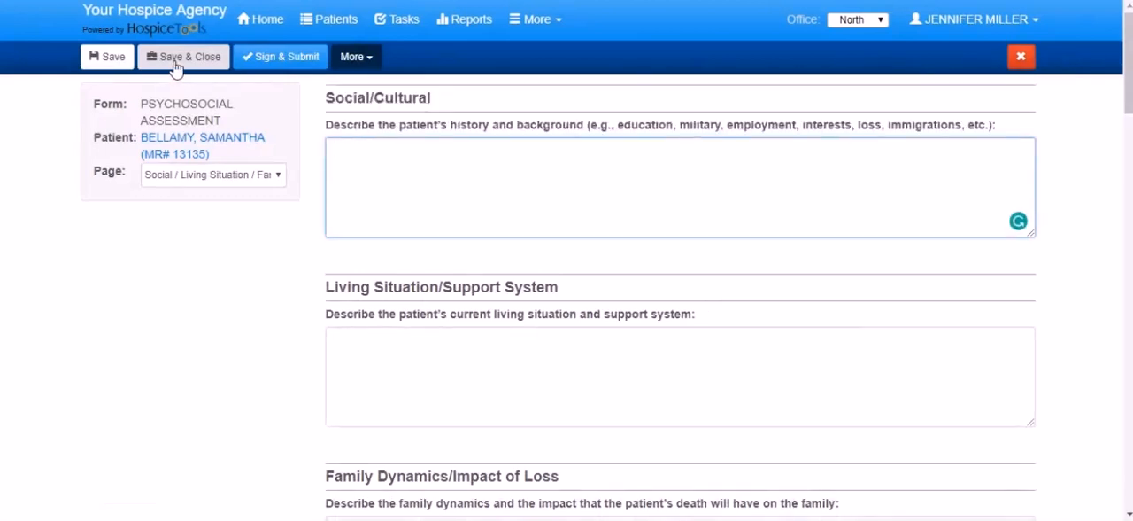
- Save and close the assessment, and show the Assessments documents in the patient's chart
{"action": "left_click", "coordinate": [175, 64]}
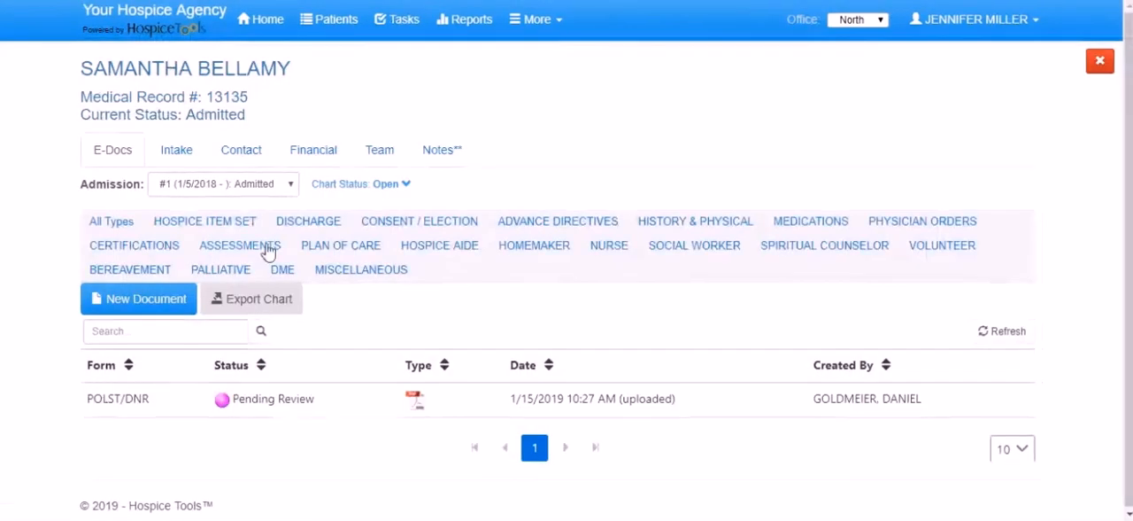
{"action": "left_click", "coordinate": [256, 248]}
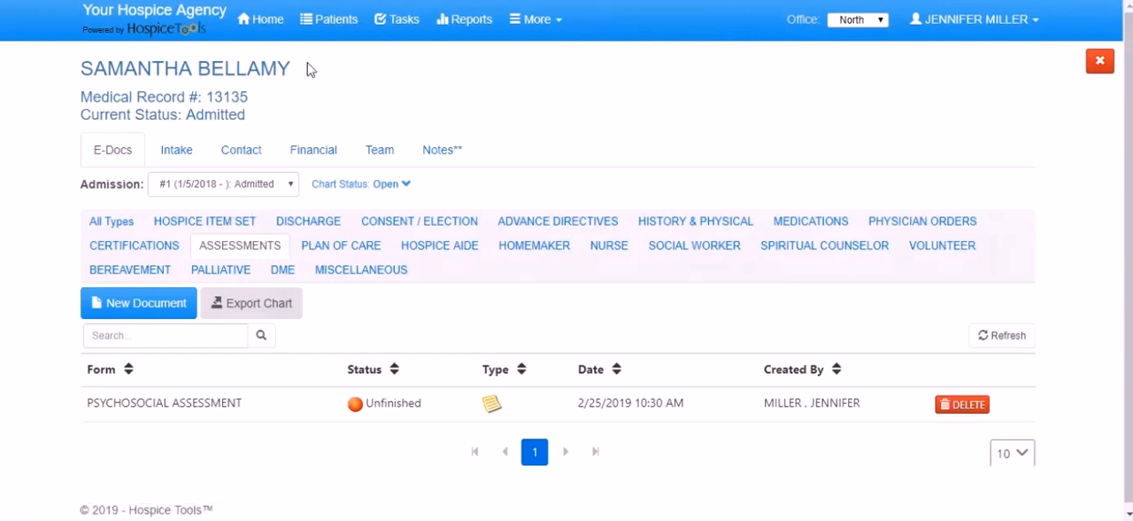
- Open the Psychosocial Assessment from the dashboard's unfinished documents to check its saved entries, and close it
{"action": "left_click", "coordinate": [269, 27]}
{"action": "scroll", "coordinate": [314, 155], "scroll_direction": "down", "scroll_amount": 4}
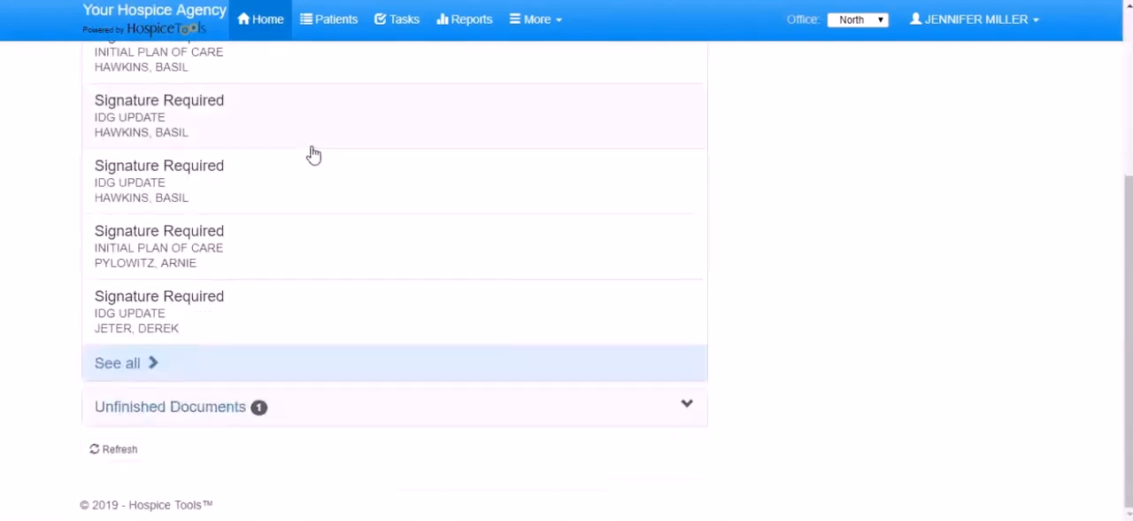
{"action": "left_click", "coordinate": [190, 414]}
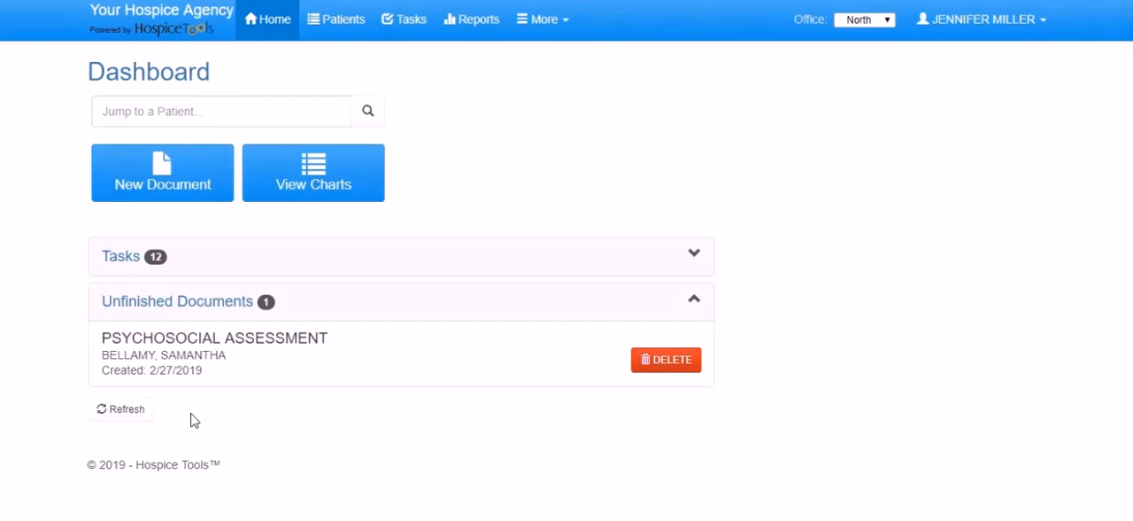
{"action": "left_click", "coordinate": [211, 370]}
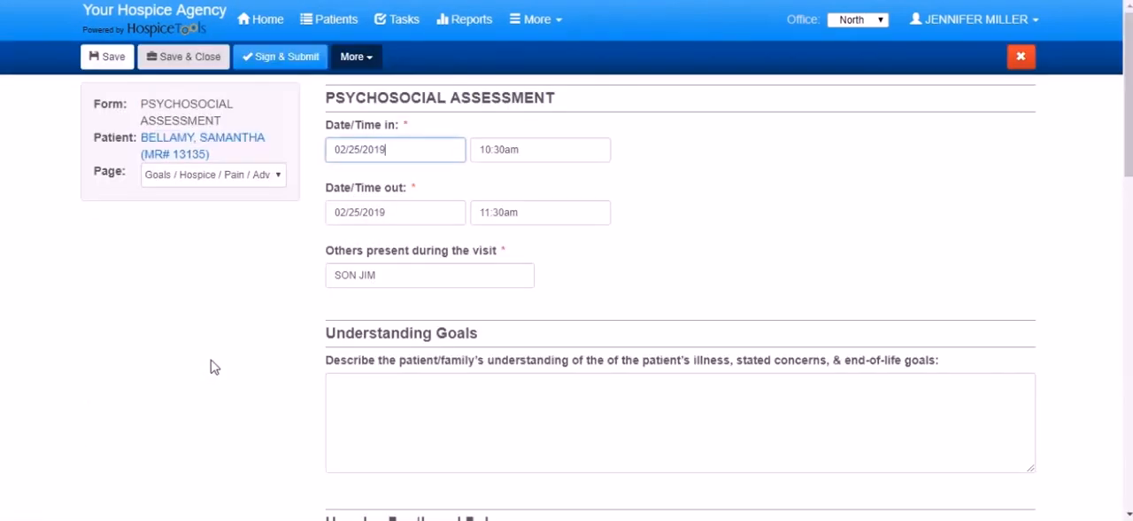
{"action": "left_click", "coordinate": [1022, 58]}
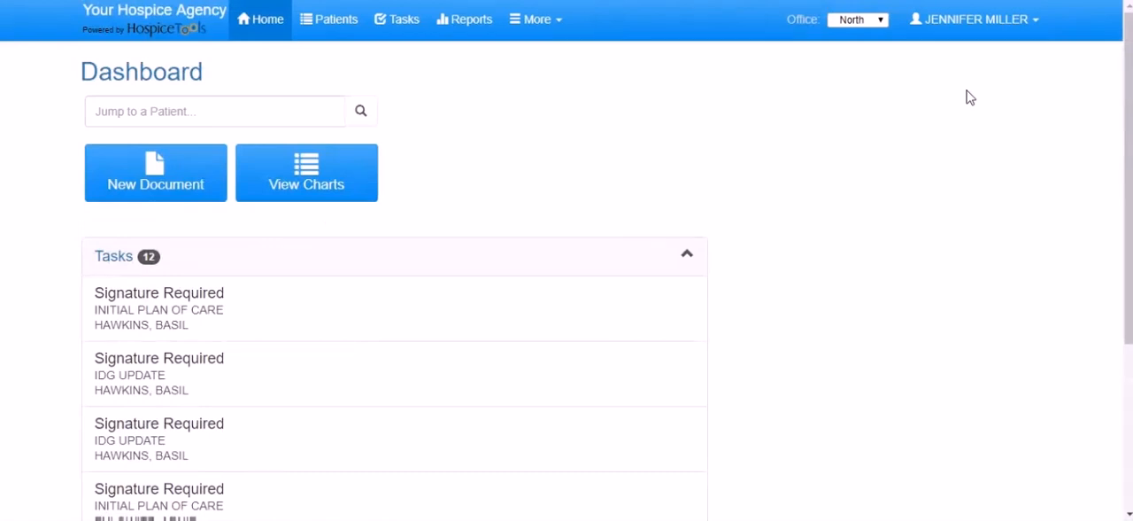
- Reopen the unfinished Psychosocial Assessment from the dashboard and advance to its Social / Living Situation page
{"action": "scroll", "coordinate": [673, 124], "scroll_direction": "down", "scroll_amount": 3}
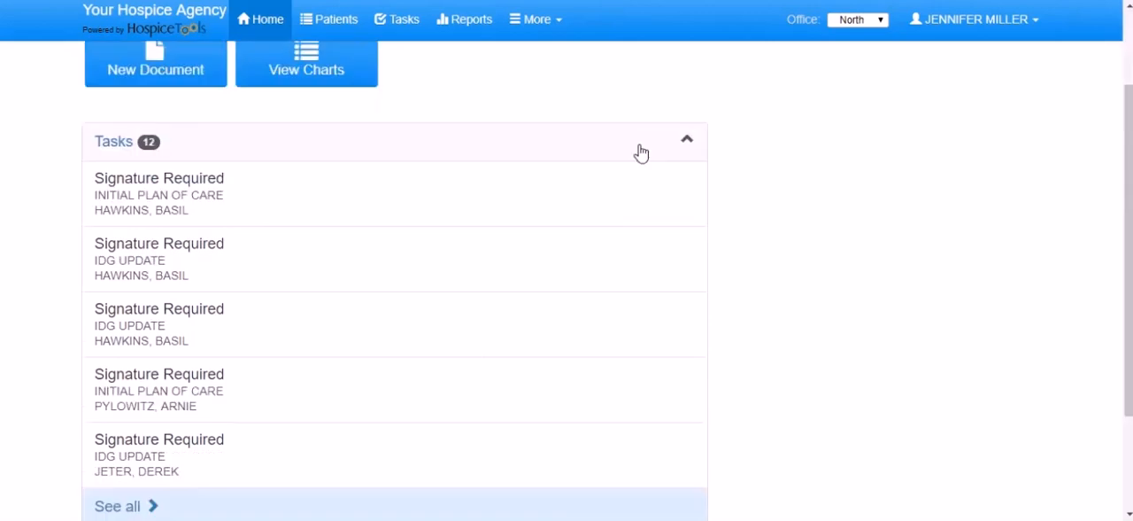
{"action": "left_click", "coordinate": [239, 415]}
{"action": "left_click", "coordinate": [183, 361]}
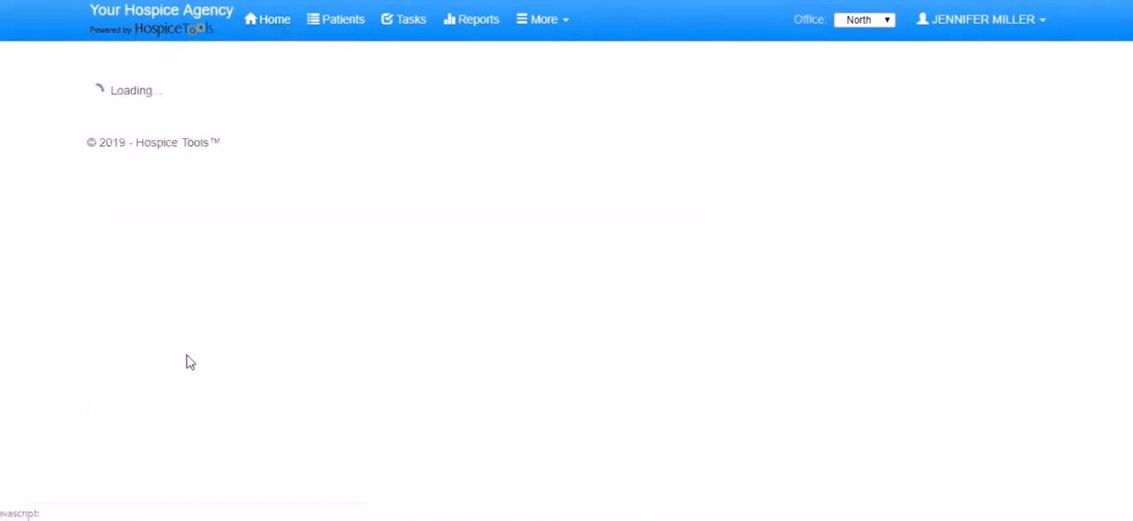
{"action": "scroll", "coordinate": [521, 265], "scroll_direction": "down", "scroll_amount": 10}
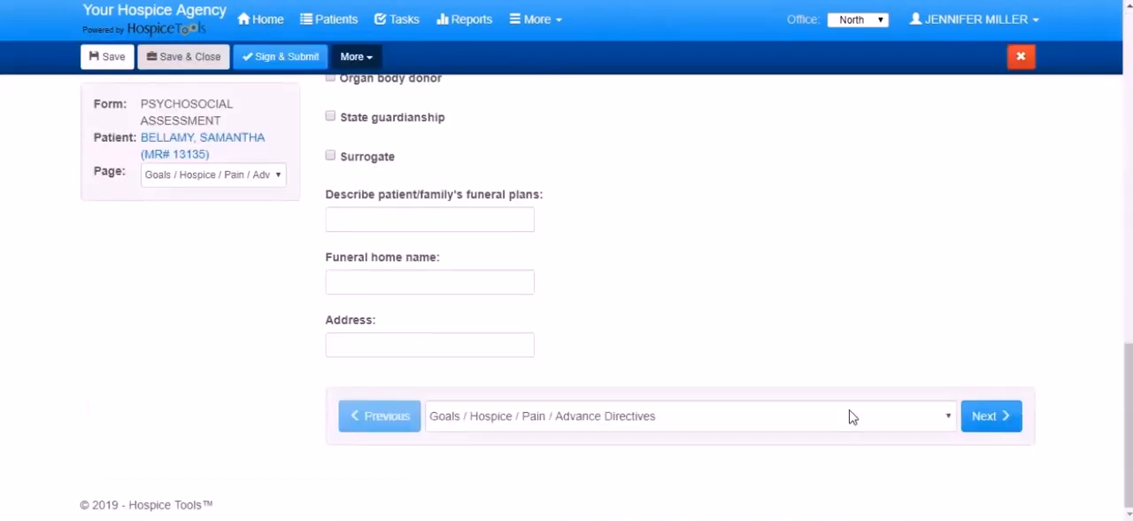
{"action": "left_click", "coordinate": [971, 423]}
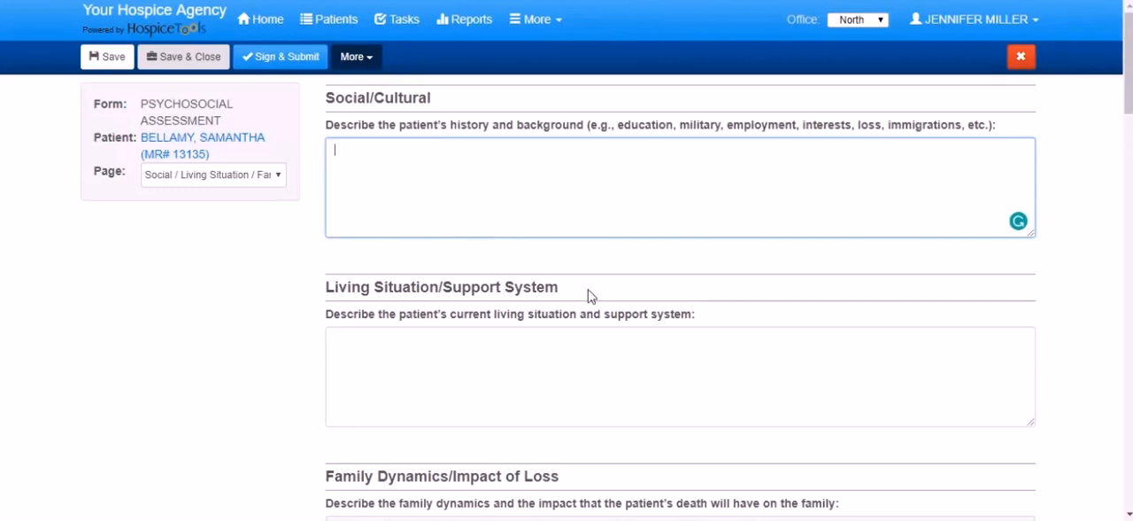
- Review the second page's sections, from living situation, family and financial through concrete needs/referrals to communication and comments
{"action": "scroll", "coordinate": [590, 295], "scroll_direction": "down", "scroll_amount": 2}
{"action": "scroll", "coordinate": [590, 292], "scroll_direction": "down", "scroll_amount": 1}
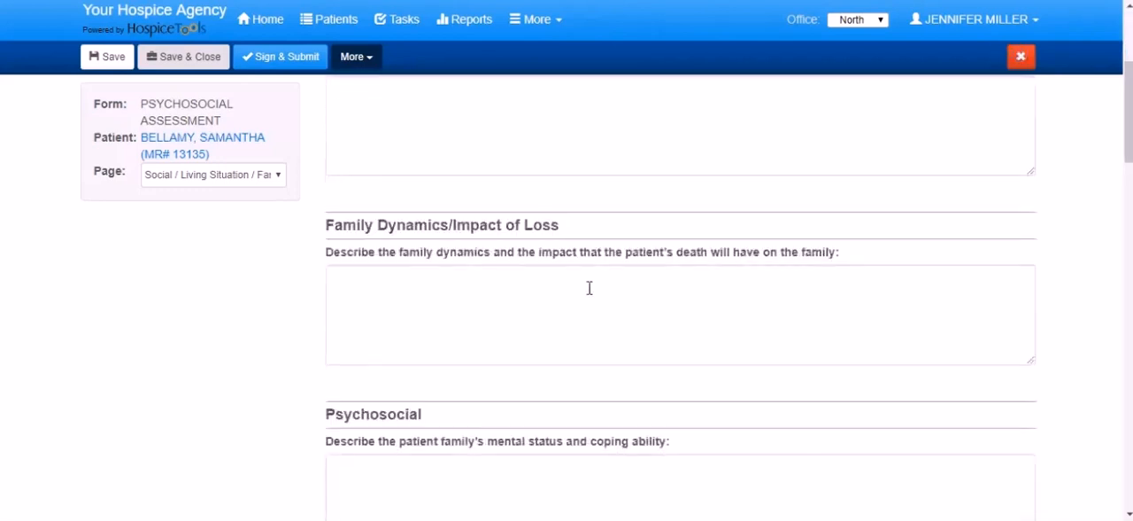
{"action": "scroll", "coordinate": [590, 287], "scroll_direction": "down", "scroll_amount": 3}
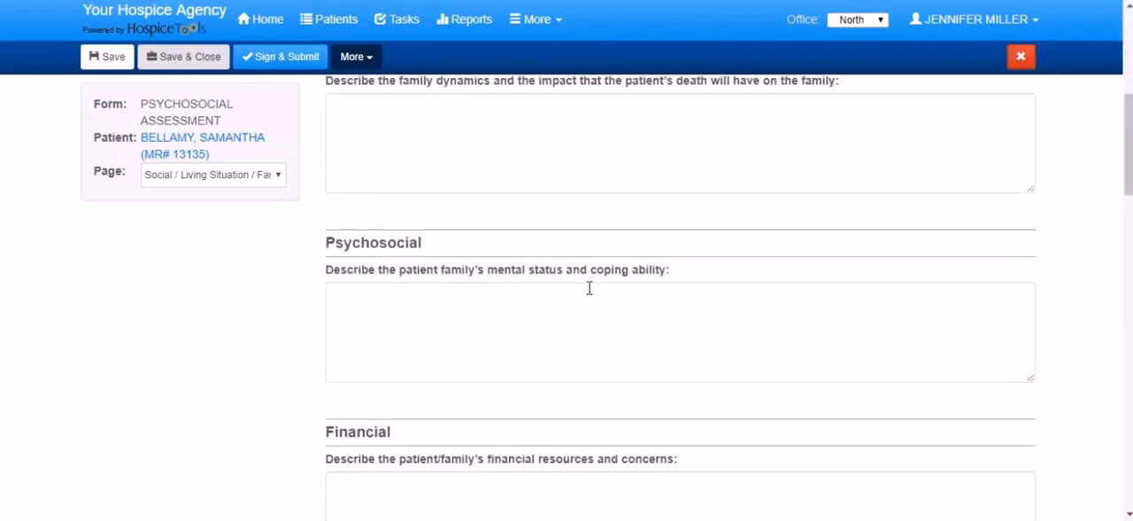
{"action": "scroll", "coordinate": [525, 303], "scroll_direction": "down", "scroll_amount": 5}
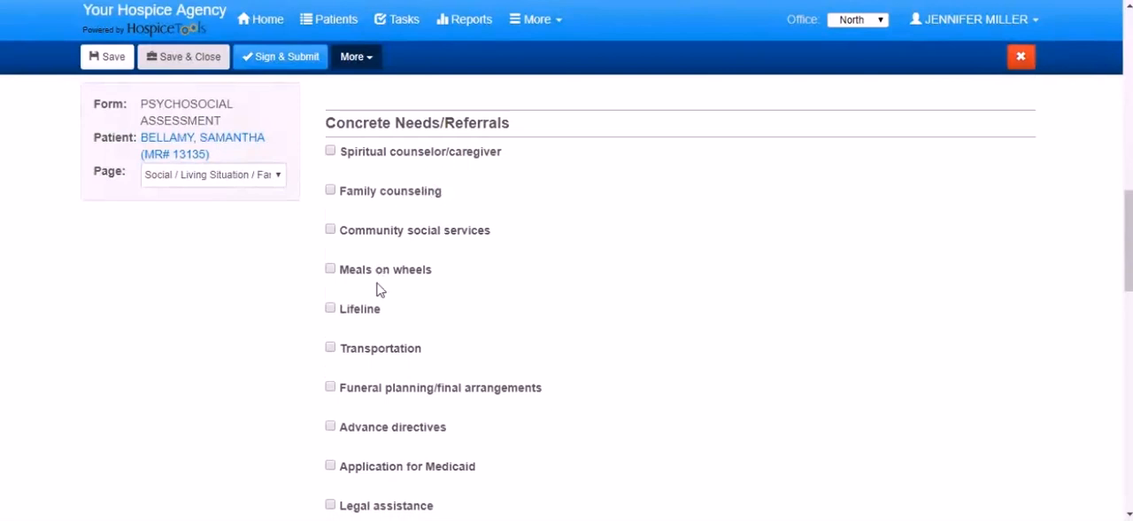
{"action": "scroll", "coordinate": [483, 322], "scroll_direction": "down", "scroll_amount": 3}
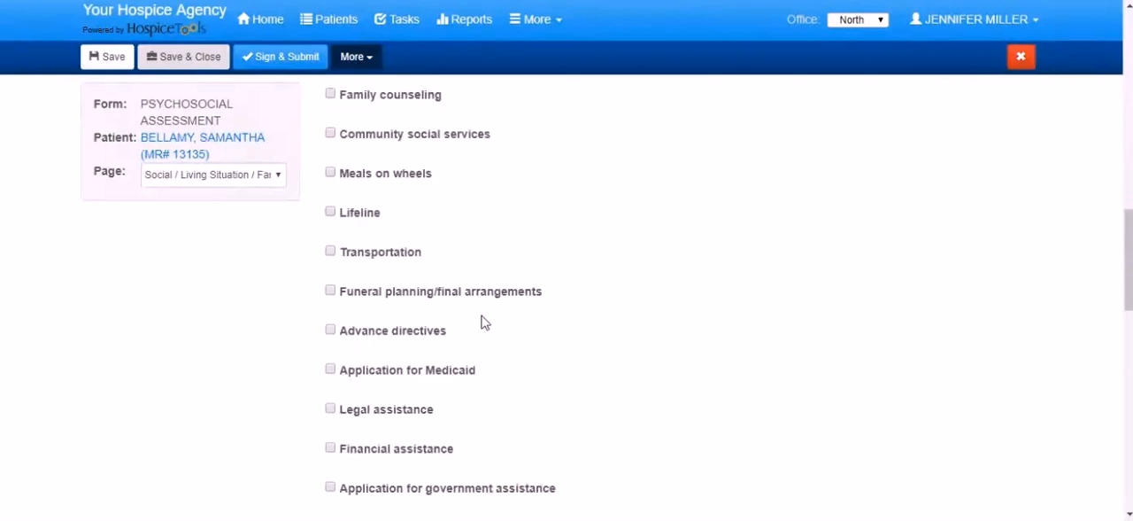
{"action": "scroll", "coordinate": [442, 256], "scroll_direction": "down", "scroll_amount": 2}
{"action": "scroll", "coordinate": [478, 281], "scroll_direction": "down", "scroll_amount": 3}
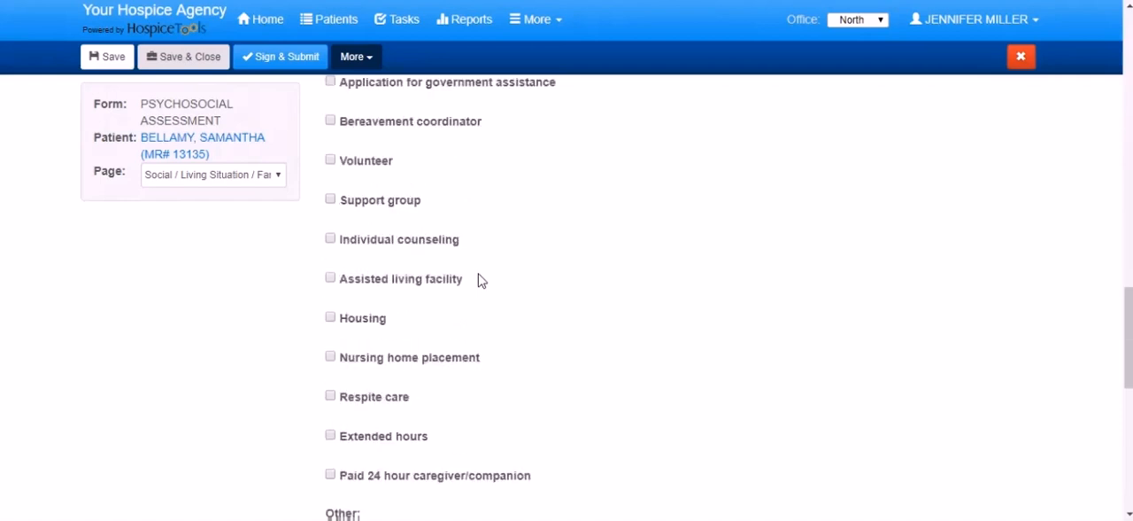
{"action": "scroll", "coordinate": [480, 280], "scroll_direction": "down", "scroll_amount": 3}
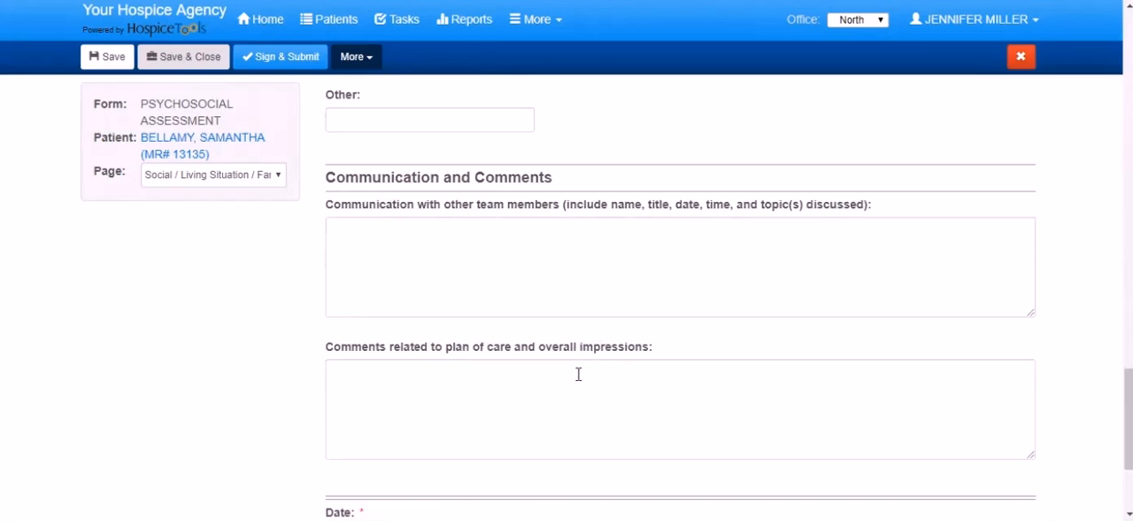
{"action": "scroll", "coordinate": [566, 363], "scroll_direction": "down", "scroll_amount": 1}
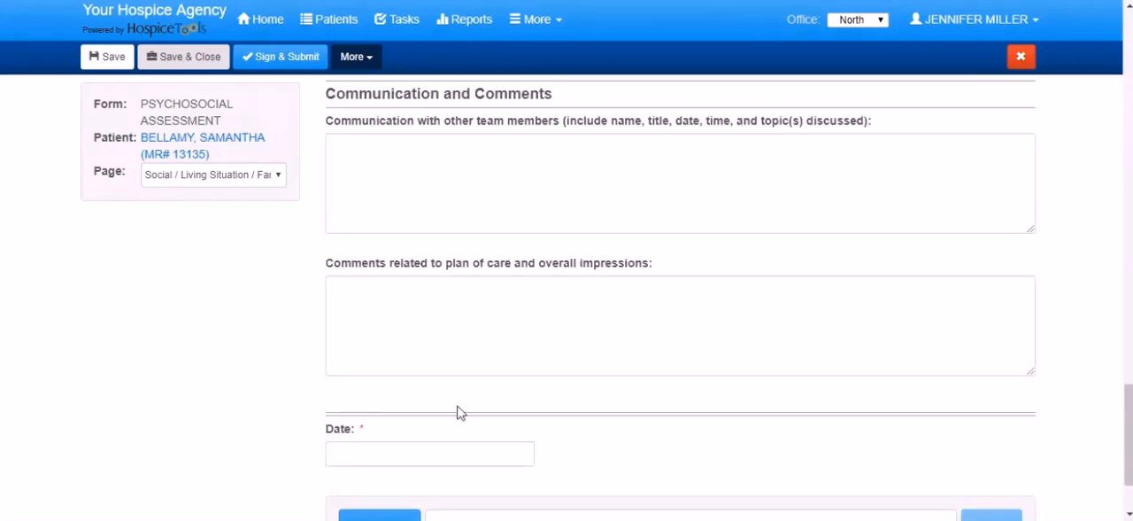
- Set the assessment's Date to 02/25/2019 and try to sign and submit the document
{"action": "left_click", "coordinate": [427, 451]}
{"action": "scroll", "coordinate": [488, 384], "scroll_direction": "down", "scroll_amount": 3}
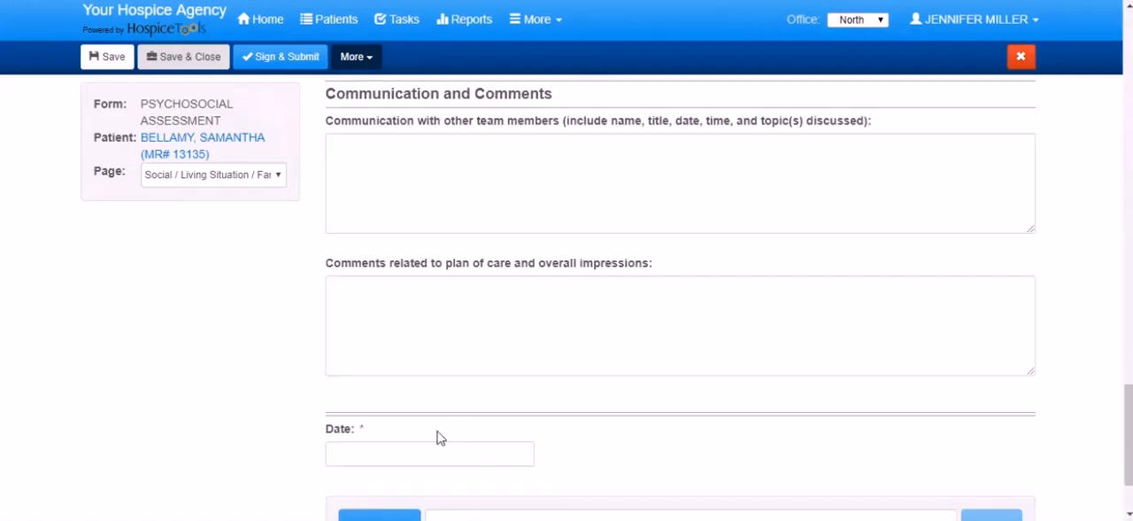
{"action": "left_click", "coordinate": [427, 450]}
{"action": "scroll", "coordinate": [492, 384], "scroll_direction": "down", "scroll_amount": 1}
{"action": "scroll", "coordinate": [478, 382], "scroll_direction": "down", "scroll_amount": 2}
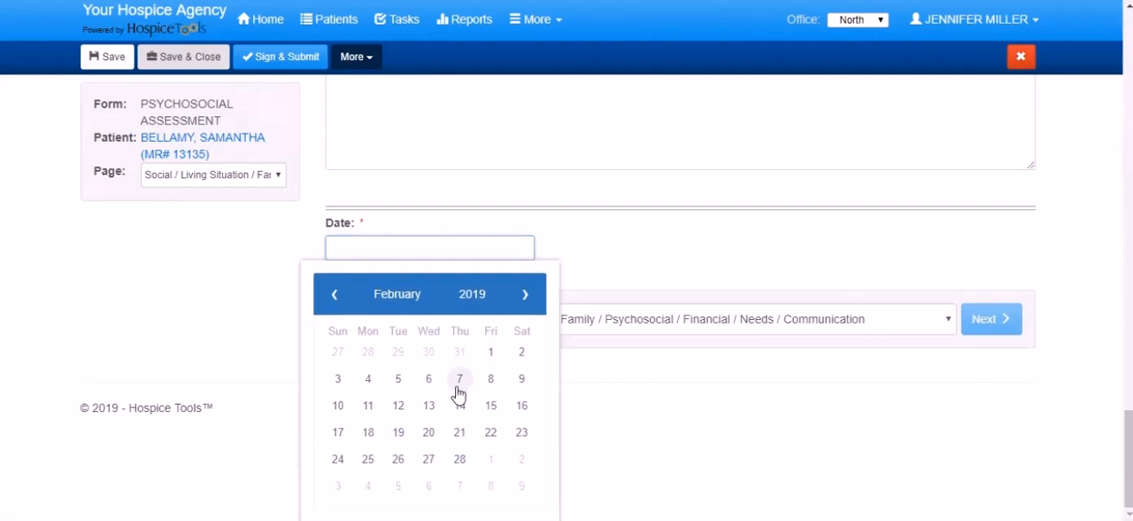
{"action": "left_click", "coordinate": [371, 460]}
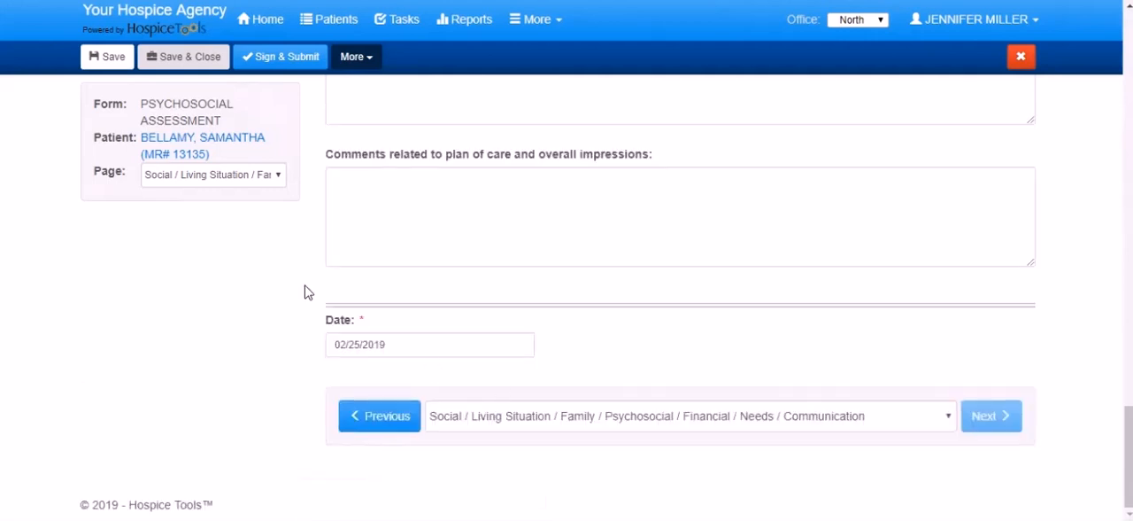
{"action": "left_click", "coordinate": [273, 64]}
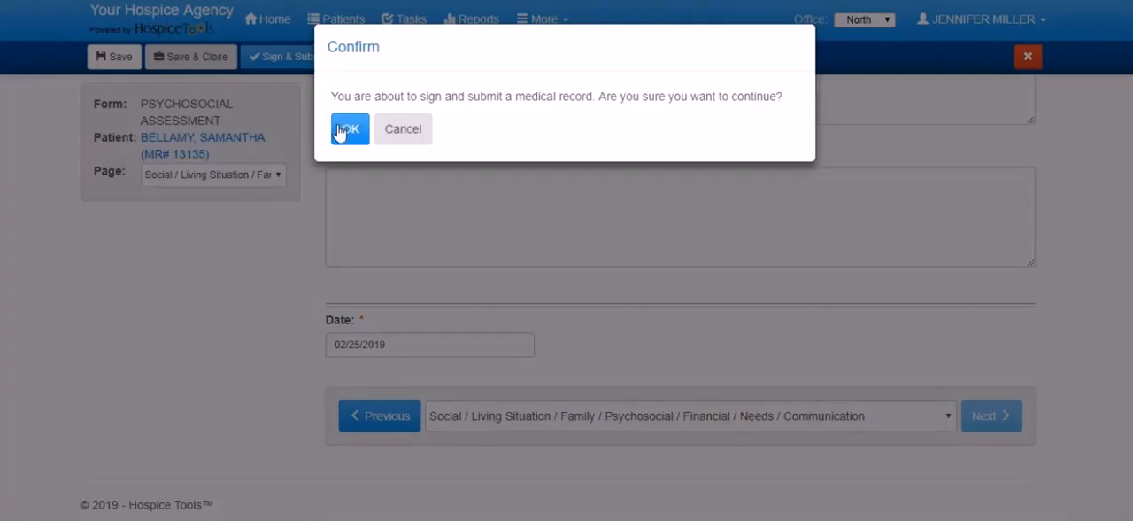
{"action": "left_click", "coordinate": [344, 129]}
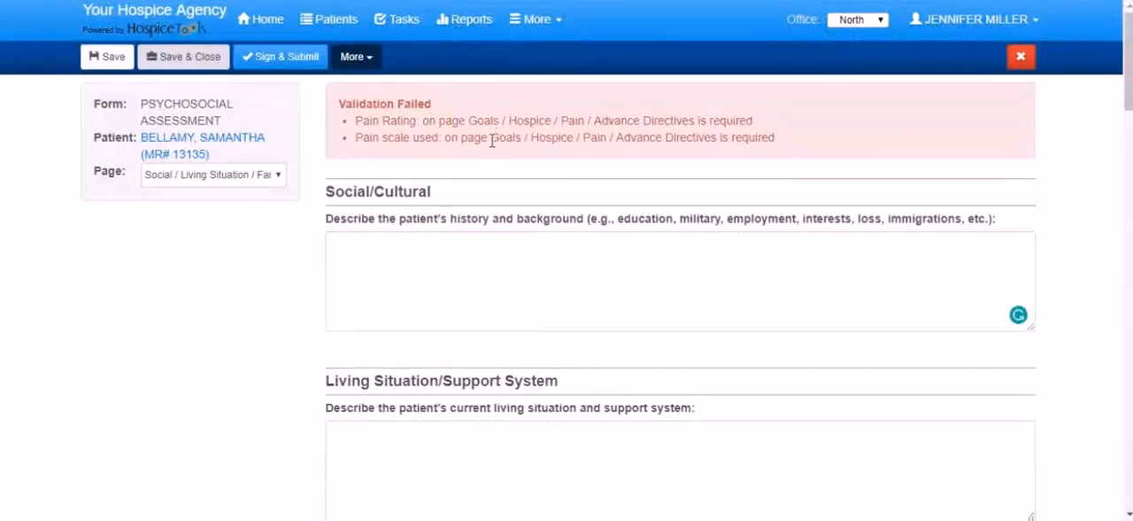
- Close the assessment and reopen it from the dashboard's unfinished documents
{"action": "left_click", "coordinate": [1021, 56]}
{"action": "scroll", "coordinate": [307, 331], "scroll_direction": "down", "scroll_amount": 3}
{"action": "left_click", "coordinate": [204, 408]}
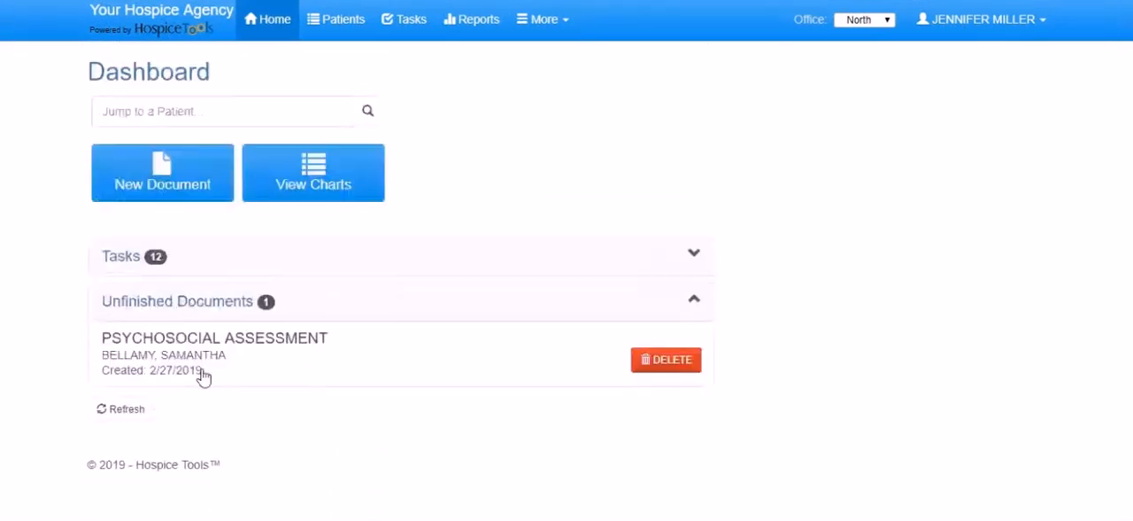
{"action": "left_click", "coordinate": [170, 337]}
- Set the Pain Rating to 0 and the pain scale used to Verbal Scale in the assessment's Pain section
{"action": "scroll", "coordinate": [510, 250], "scroll_direction": "down", "scroll_amount": 3}
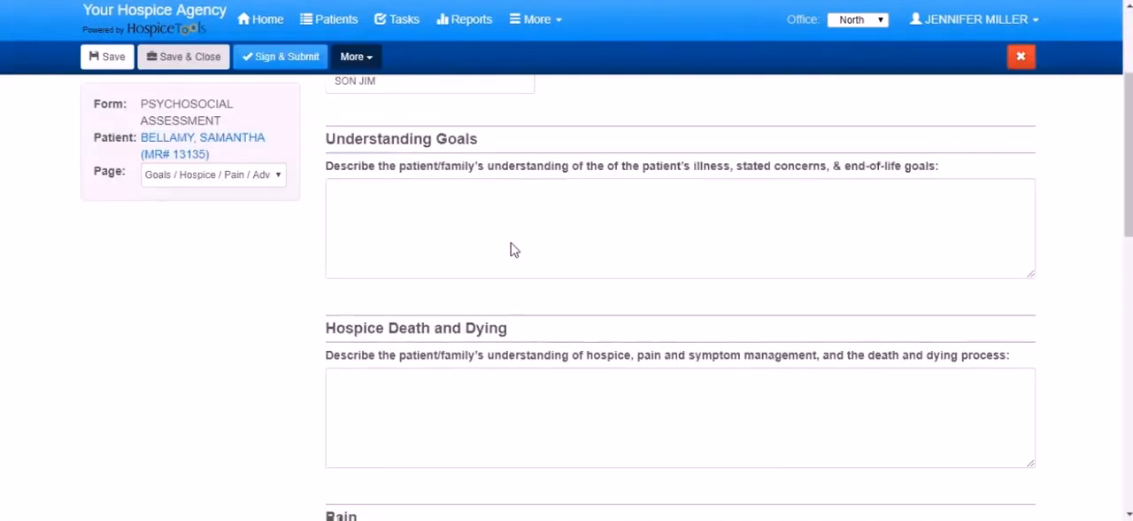
{"action": "scroll", "coordinate": [510, 250], "scroll_direction": "down", "scroll_amount": 4}
{"action": "left_click", "coordinate": [481, 269]}
{"action": "left_click", "coordinate": [359, 7]}
{"action": "left_click", "coordinate": [445, 324]}
{"action": "left_click", "coordinate": [401, 379]}
{"action": "scroll", "coordinate": [400, 383], "scroll_direction": "down", "scroll_amount": 5}
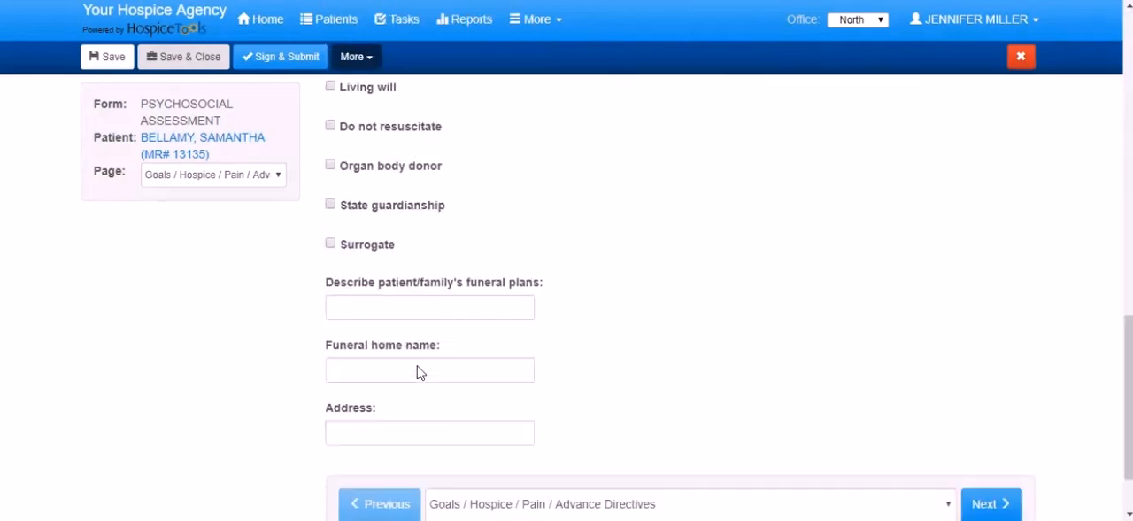
- Sign and submit the completed Psychosocial Assessment
{"action": "left_click", "coordinate": [282, 60]}
{"action": "left_click", "coordinate": [354, 129]}
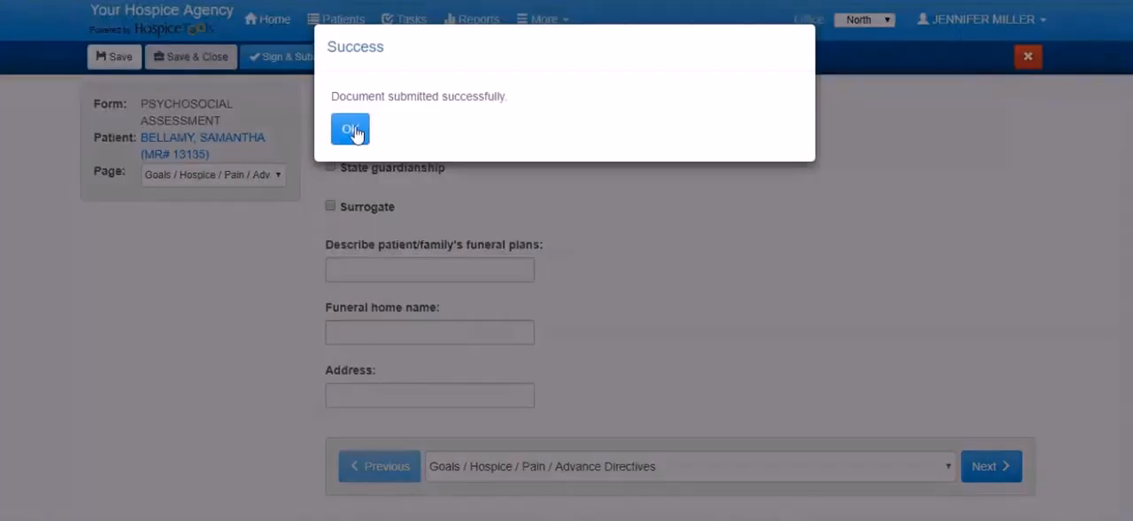
{"action": "left_click", "coordinate": [363, 132]}
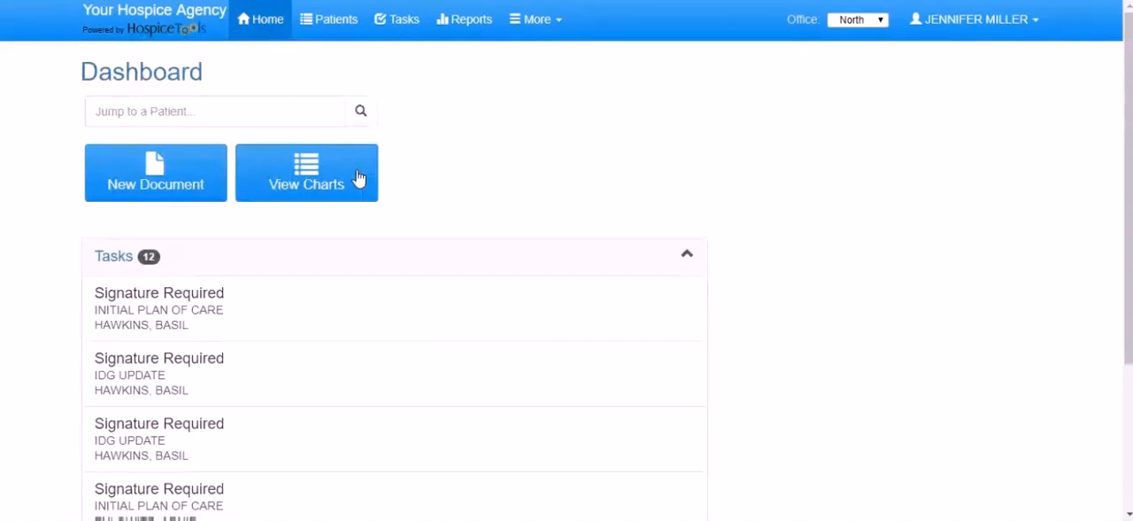
- Show the Assessments documents in the patient's chart and open the submitted Psychosocial Assessment
{"action": "left_click", "coordinate": [297, 159]}
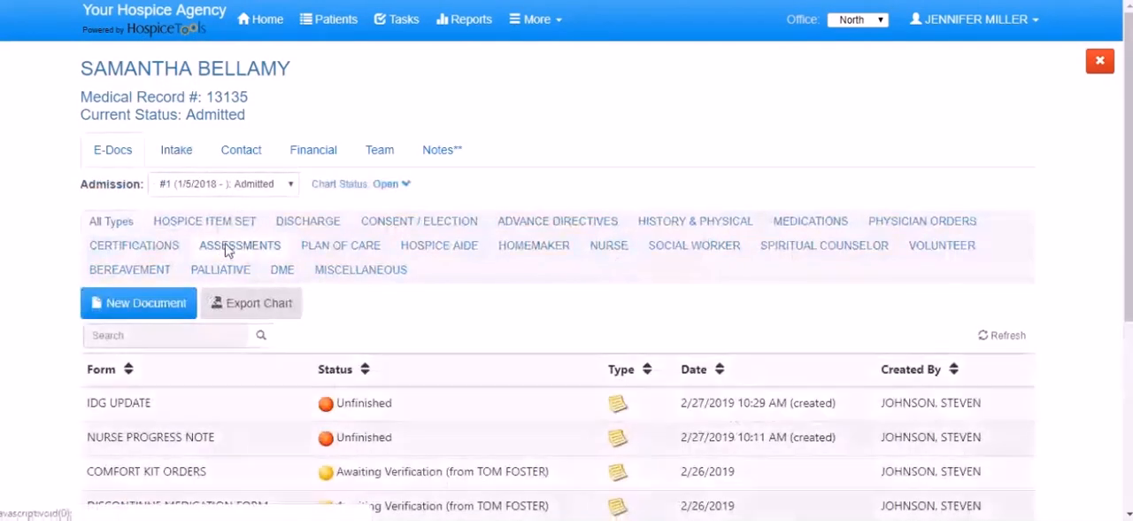
{"action": "left_click", "coordinate": [227, 248]}
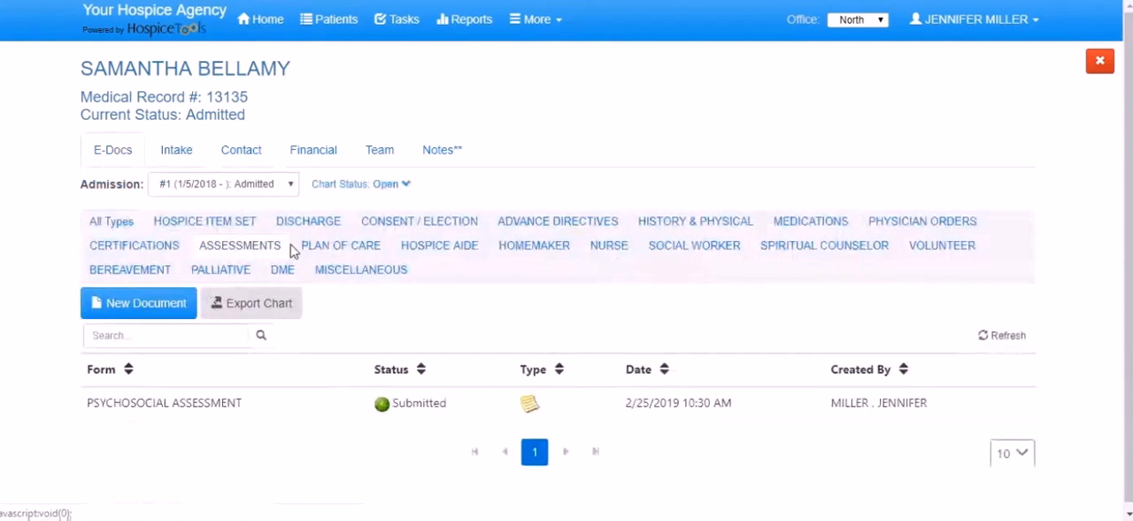
{"action": "left_click", "coordinate": [211, 407]}
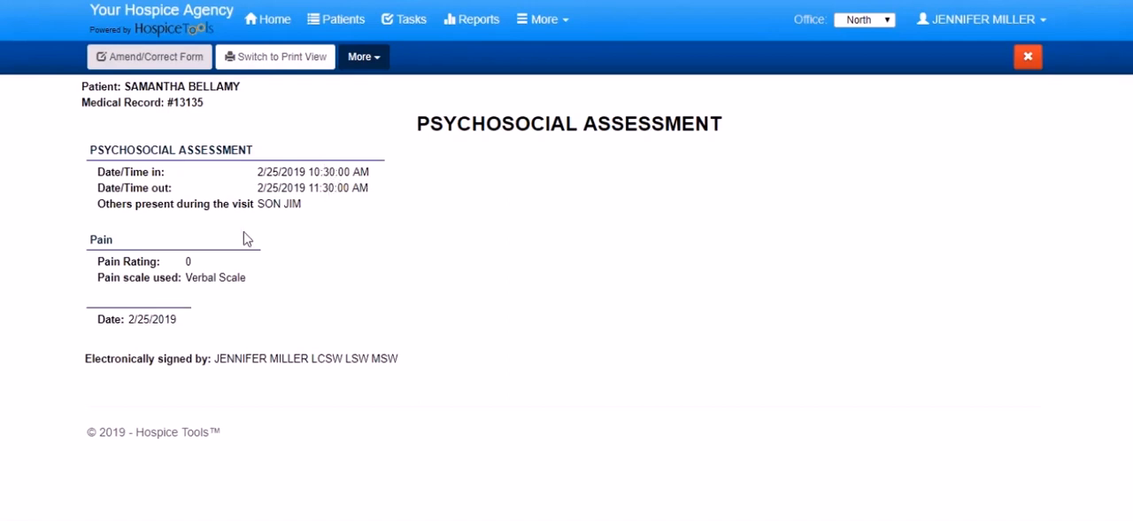
- Switch the submitted assessment to its print view and look through the page
{"action": "left_click", "coordinate": [266, 66]}
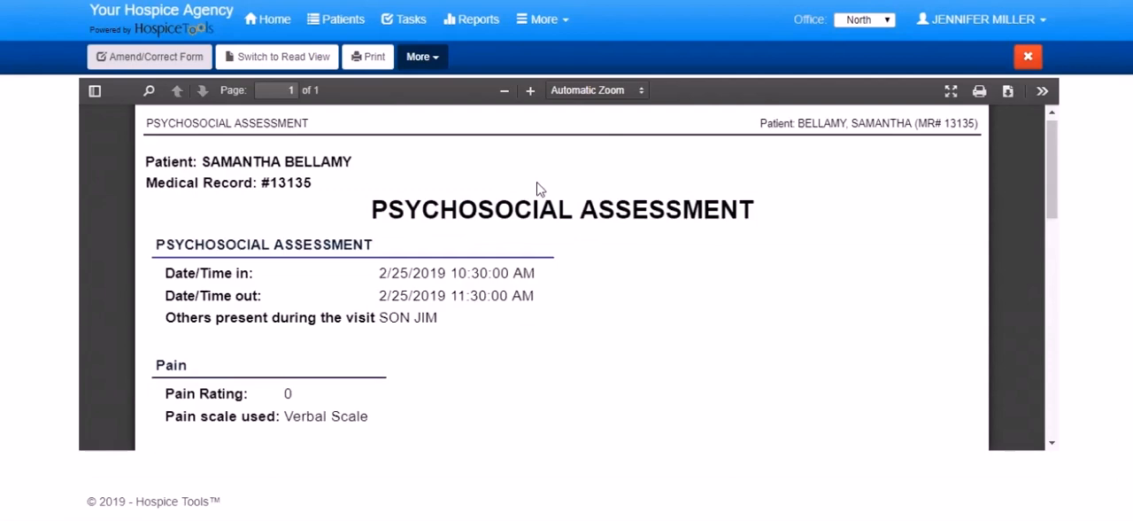
{"action": "scroll", "coordinate": [539, 185], "scroll_direction": "down", "scroll_amount": 3}
{"action": "scroll", "coordinate": [543, 192], "scroll_direction": "up", "scroll_amount": 2}
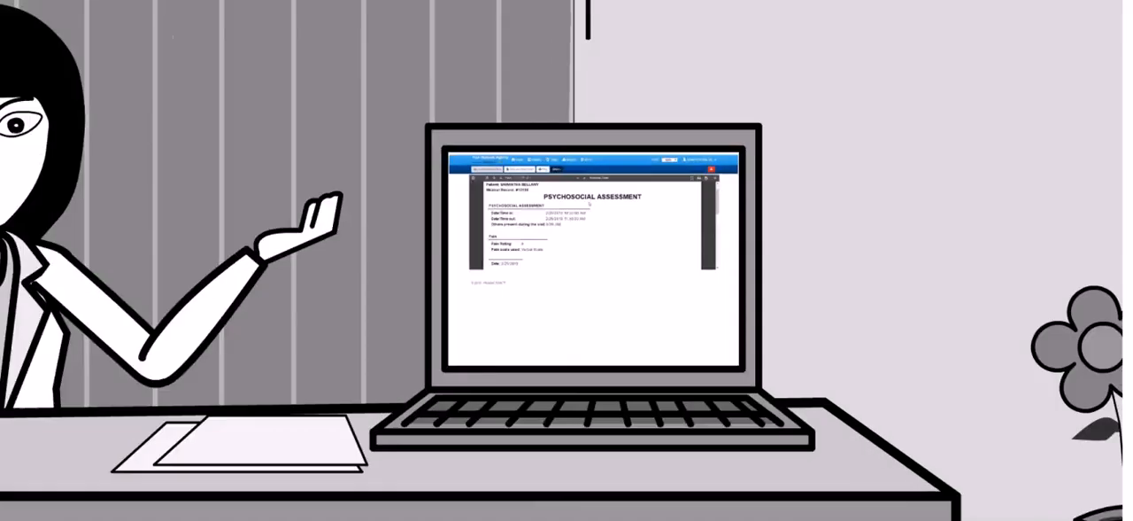